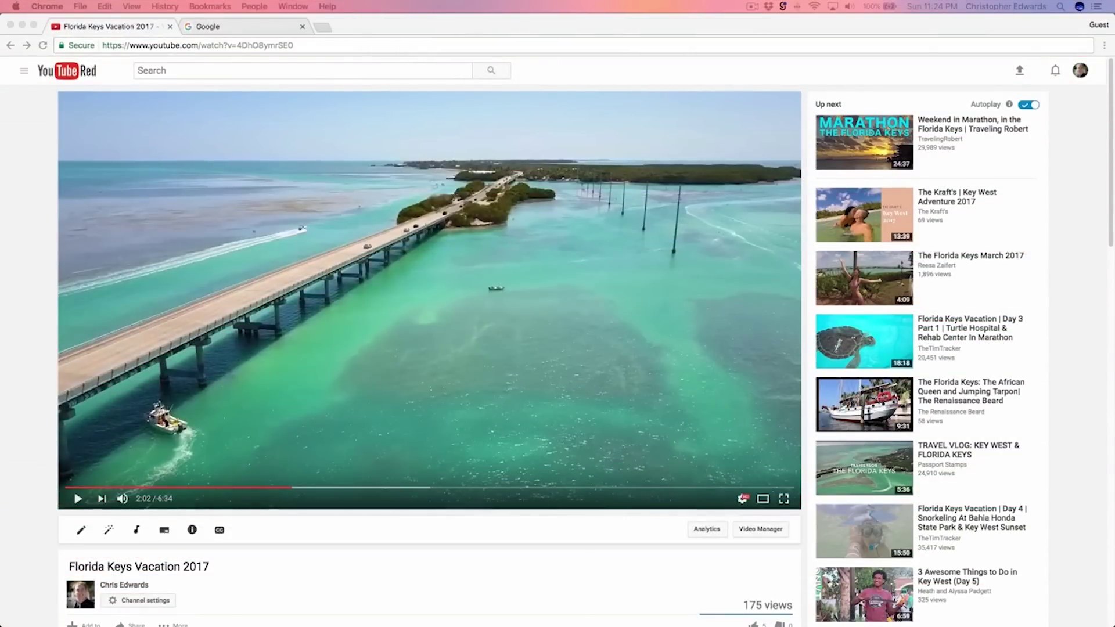
{"action": "scroll", "coordinate": [29, 306], "scroll_direction": "down", "scroll_amount": 1}
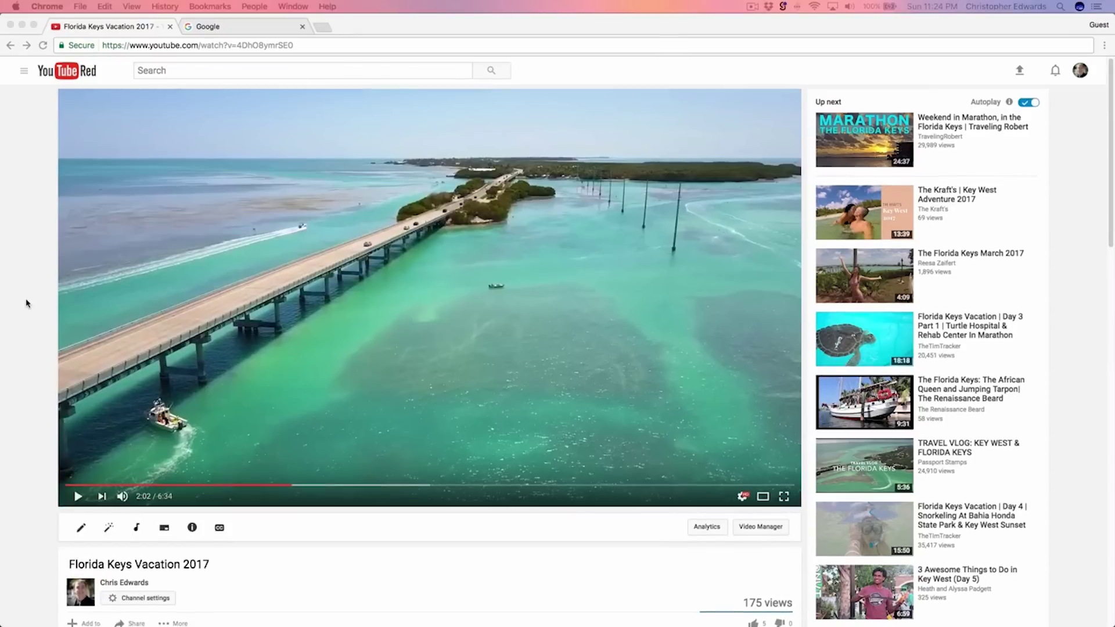
{"action": "scroll", "coordinate": [29, 306], "scroll_direction": "down", "scroll_amount": 1}
{"action": "scroll", "coordinate": [78, 352], "scroll_direction": "down", "scroll_amount": 5}
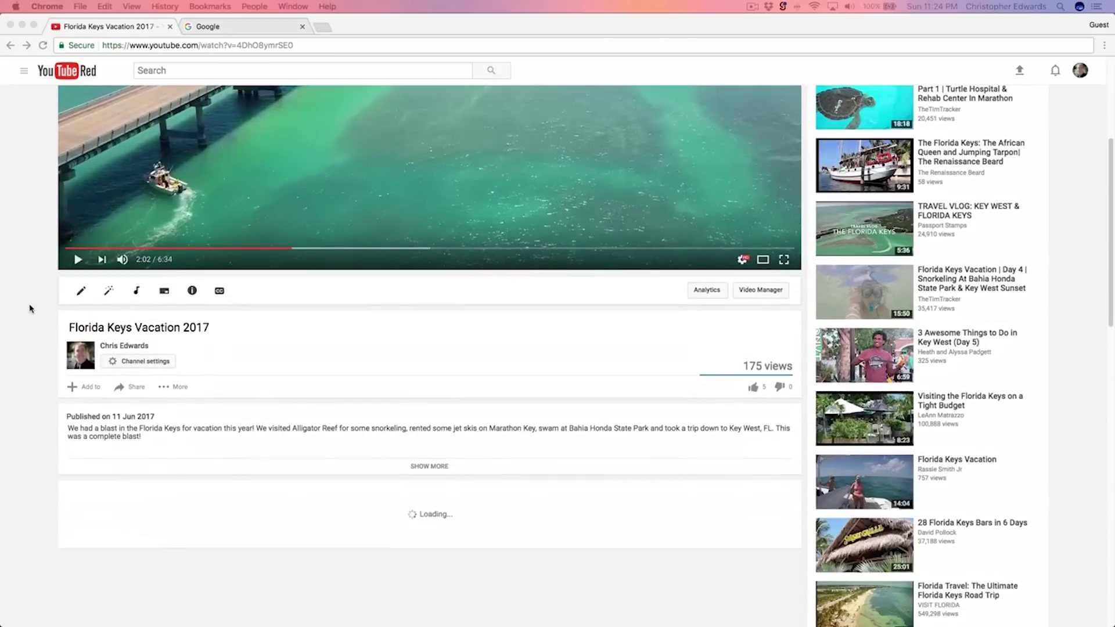
{"action": "left_click", "coordinate": [134, 389]}
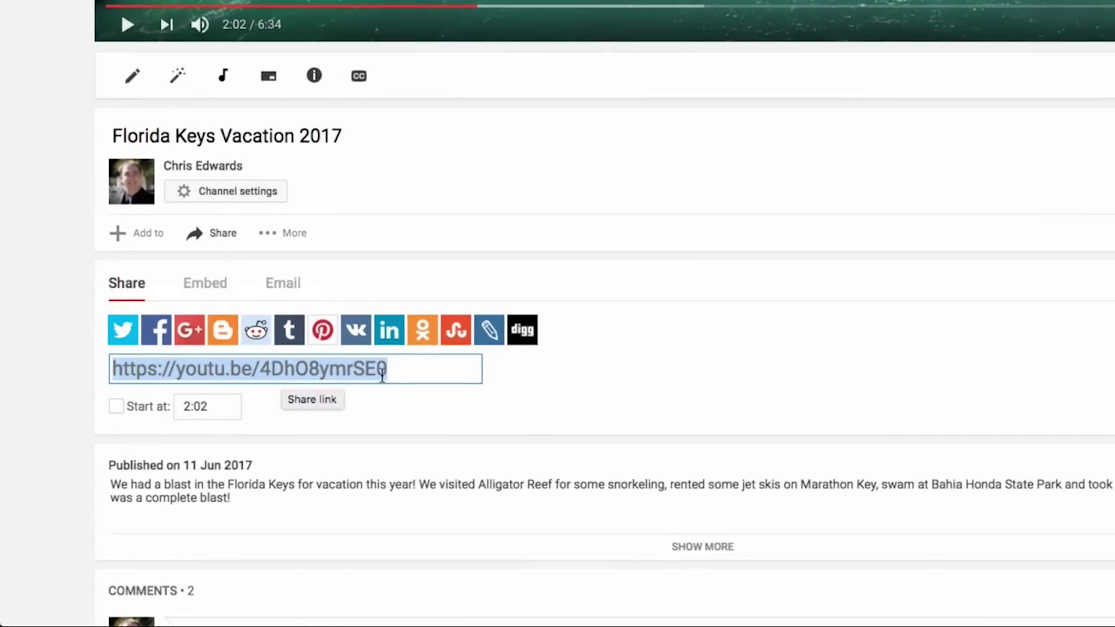
{"action": "right_click", "coordinate": [354, 367]}
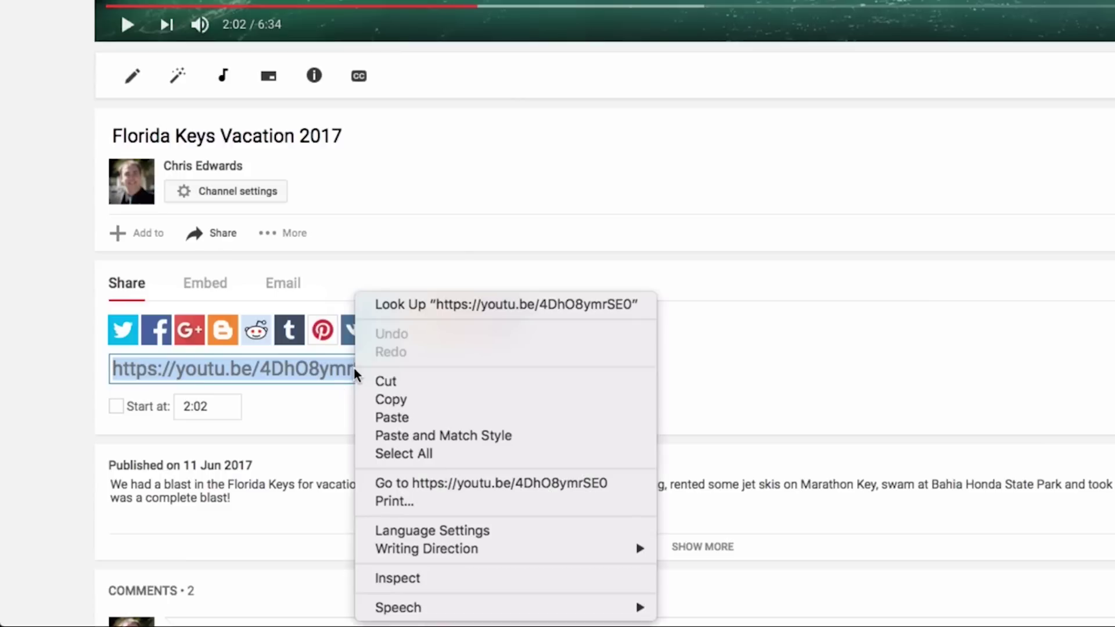
{"action": "left_click", "coordinate": [387, 400]}
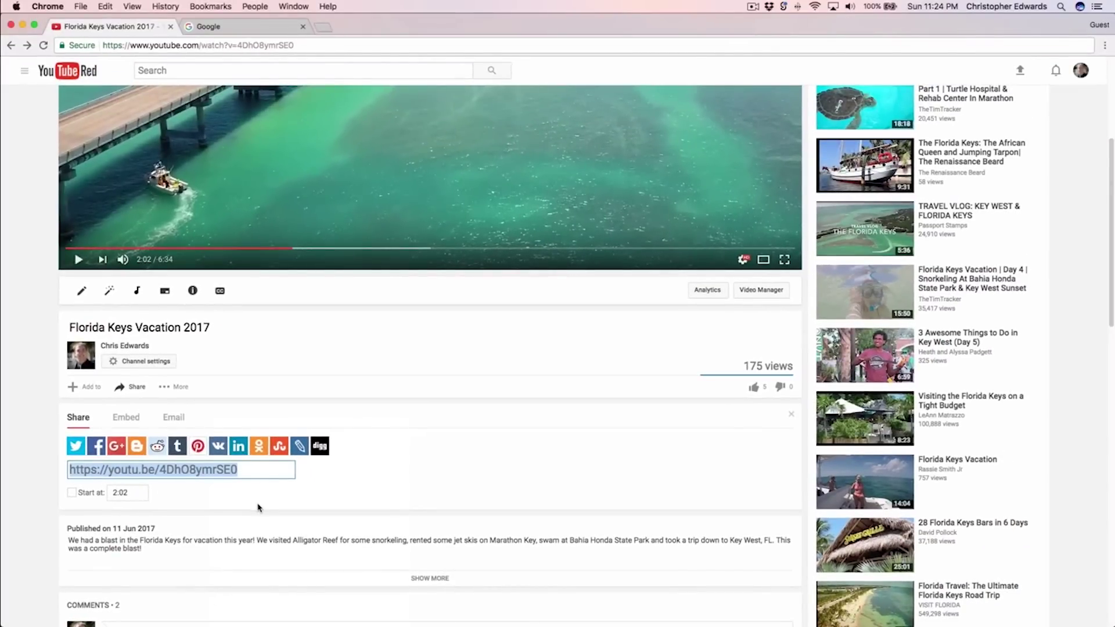
Step: Go to goqr.me in Chrome's Google tab
{"action": "left_click", "coordinate": [204, 28]}
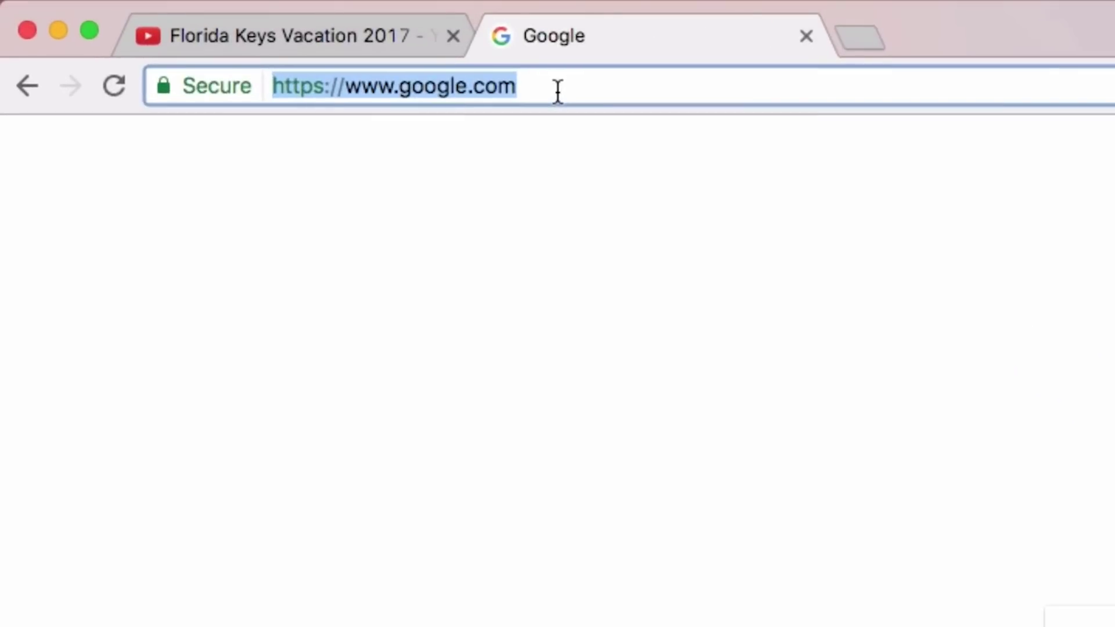
{"action": "type", "text": "g"}
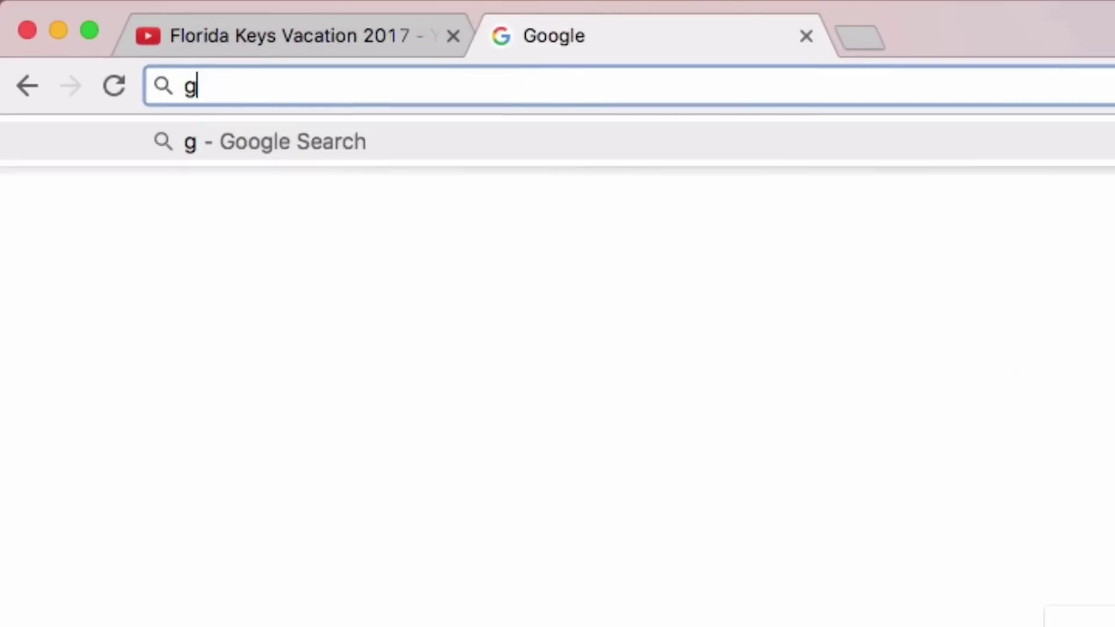
{"action": "type", "text": "oqr.me"}
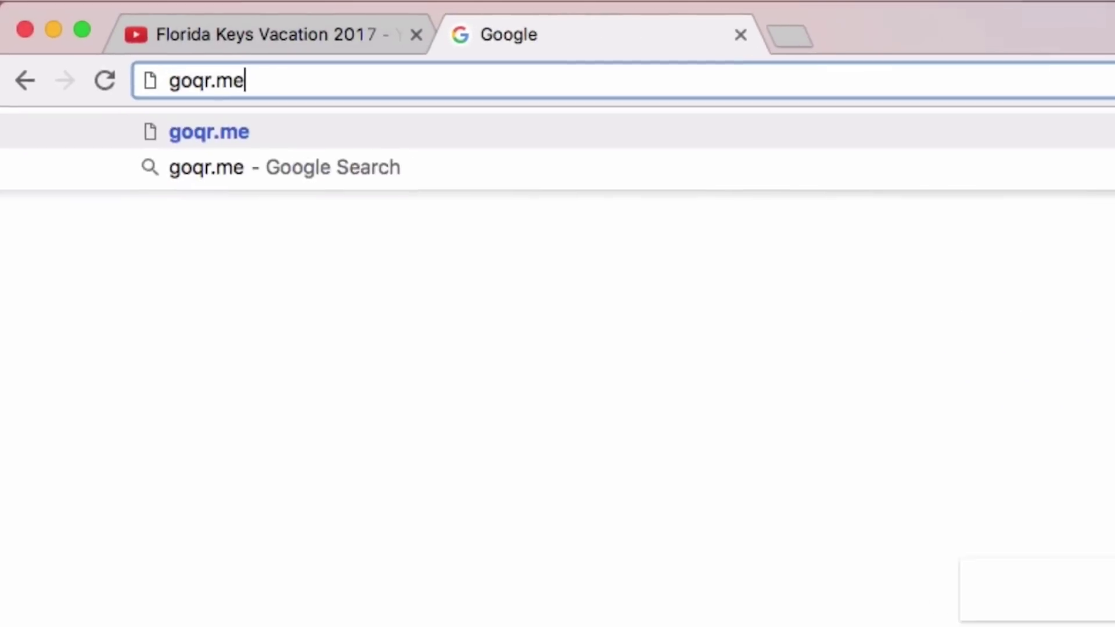
{"action": "key", "text": "Return"}
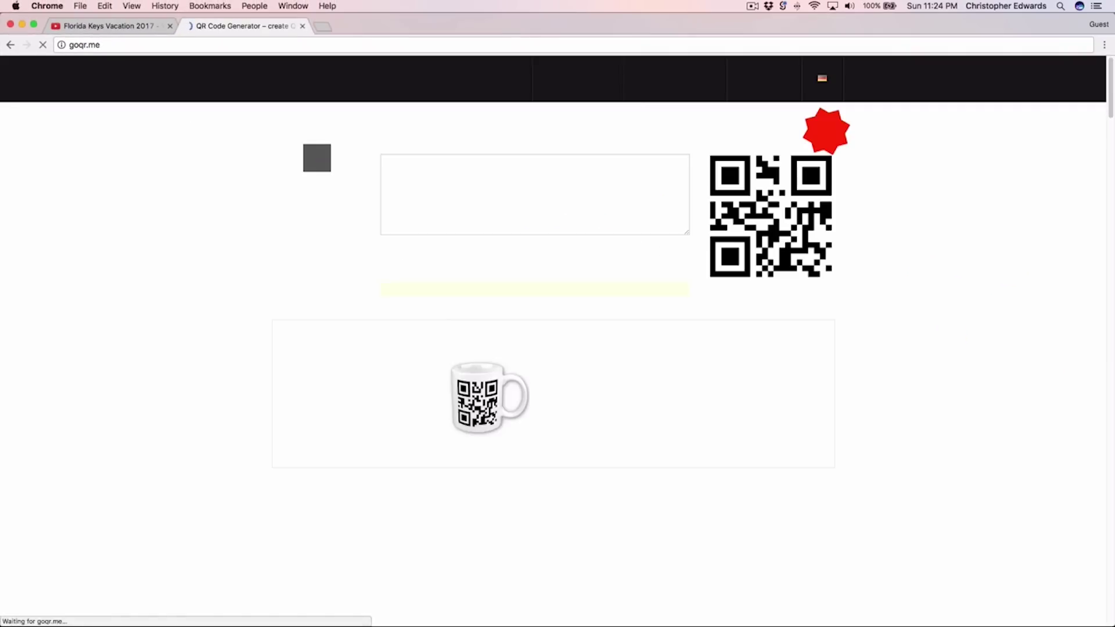
Step: Choose the website address (URL) QR code type on goqr.me
{"action": "left_click", "coordinate": [282, 160]}
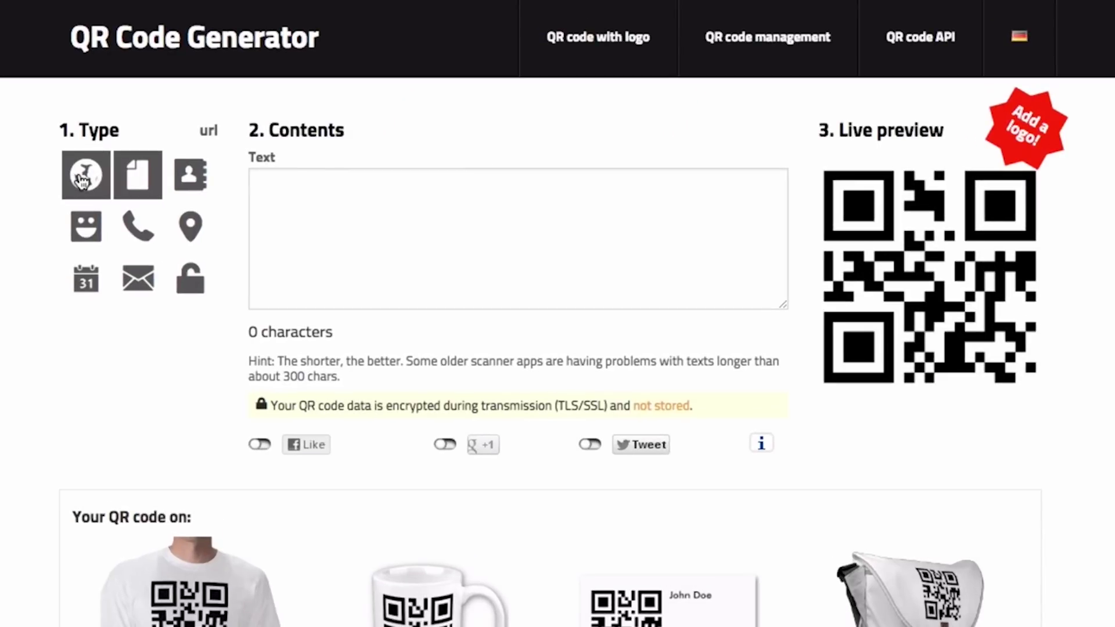
{"action": "left_click", "coordinate": [133, 181]}
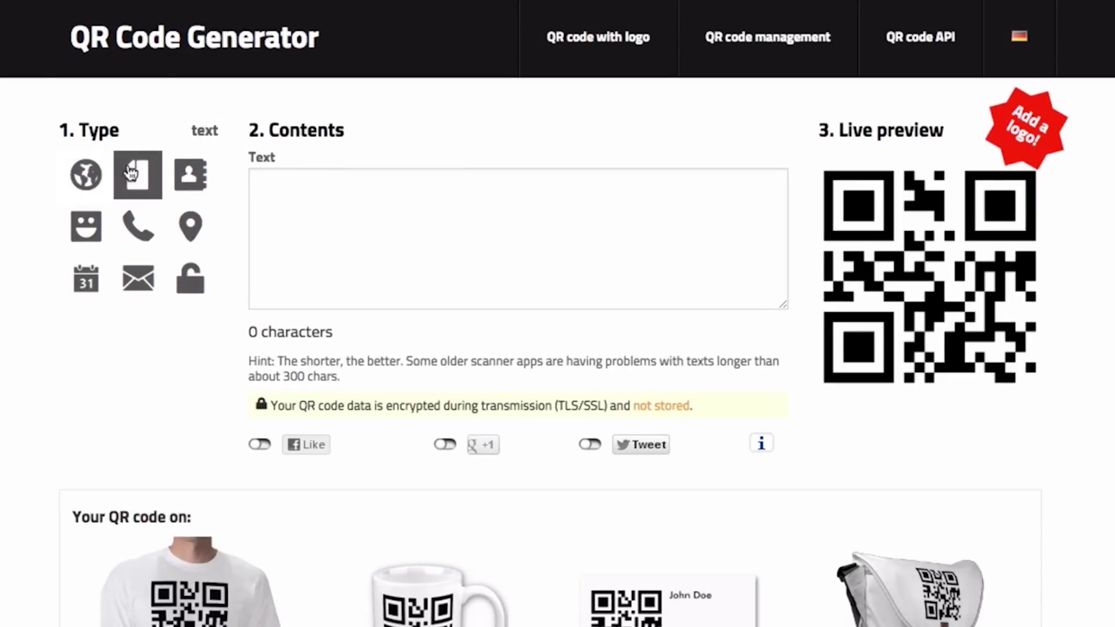
{"action": "left_click", "coordinate": [82, 180]}
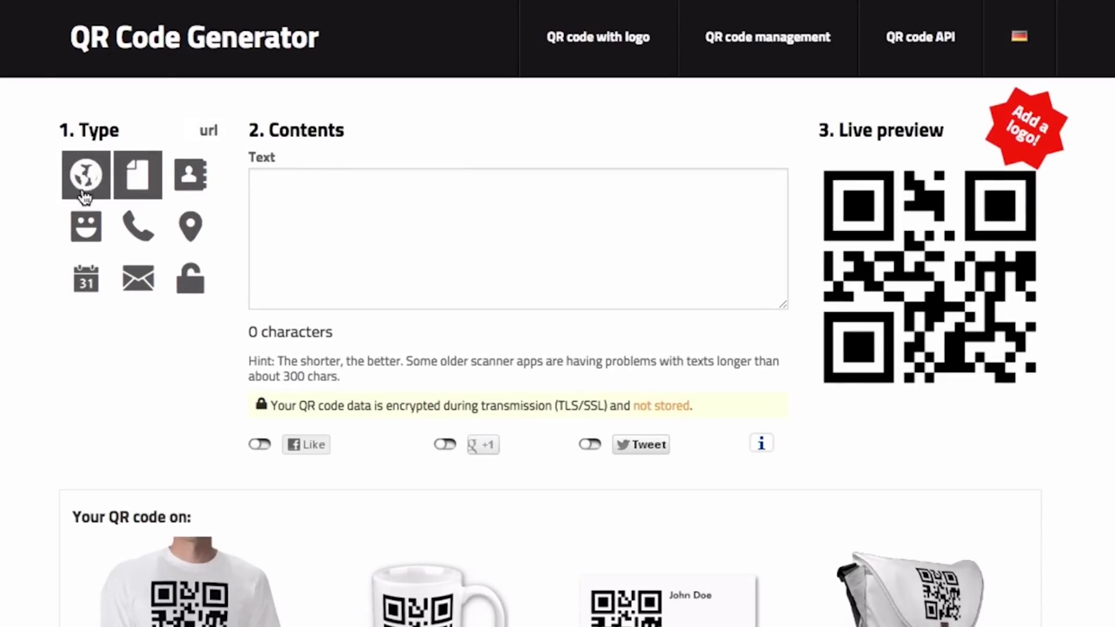
{"action": "left_click", "coordinate": [86, 188]}
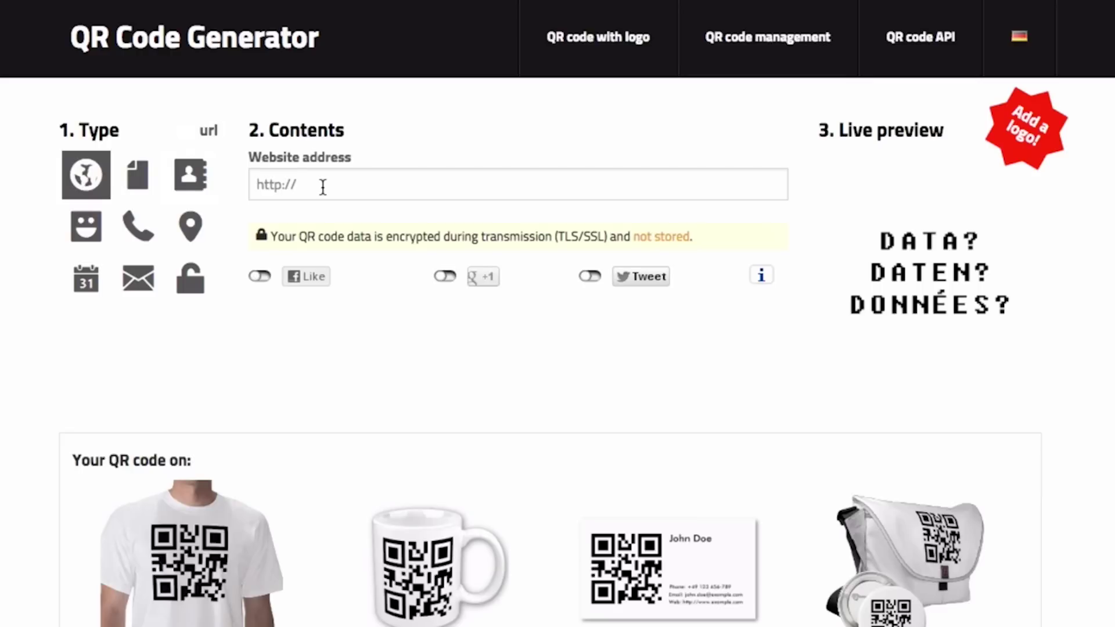
{"action": "left_click", "coordinate": [330, 185]}
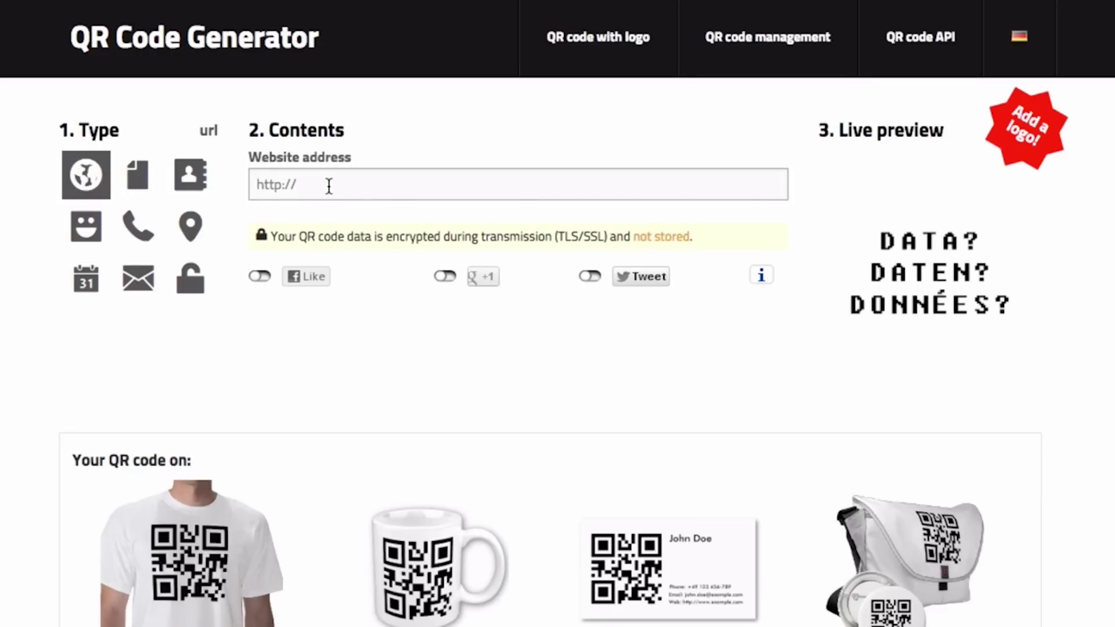
{"action": "right_click", "coordinate": [329, 192]}
{"action": "left_click", "coordinate": [369, 285]}
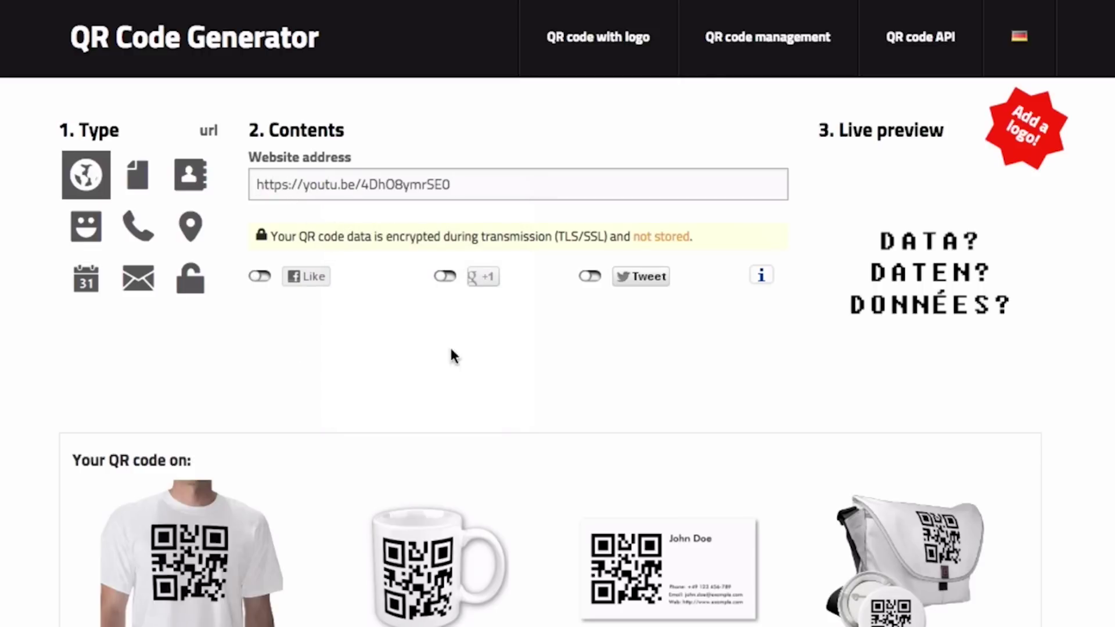
{"action": "left_click", "coordinate": [439, 379]}
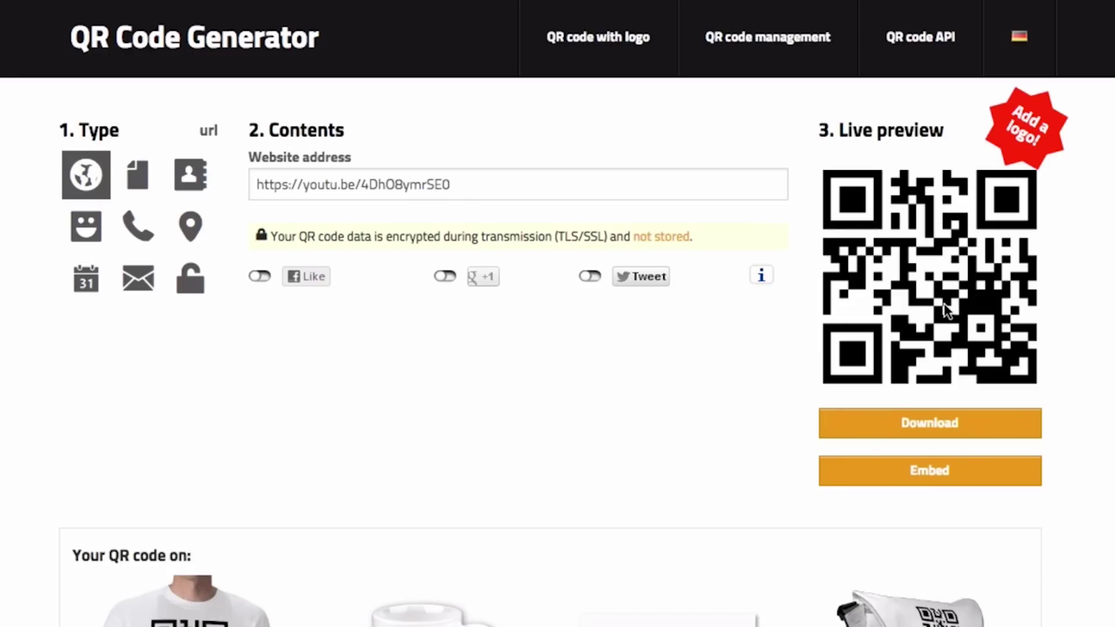
Step: Open the QR code download settings, leaving error correction at L (recommended) after trying M
{"action": "left_click", "coordinate": [936, 430]}
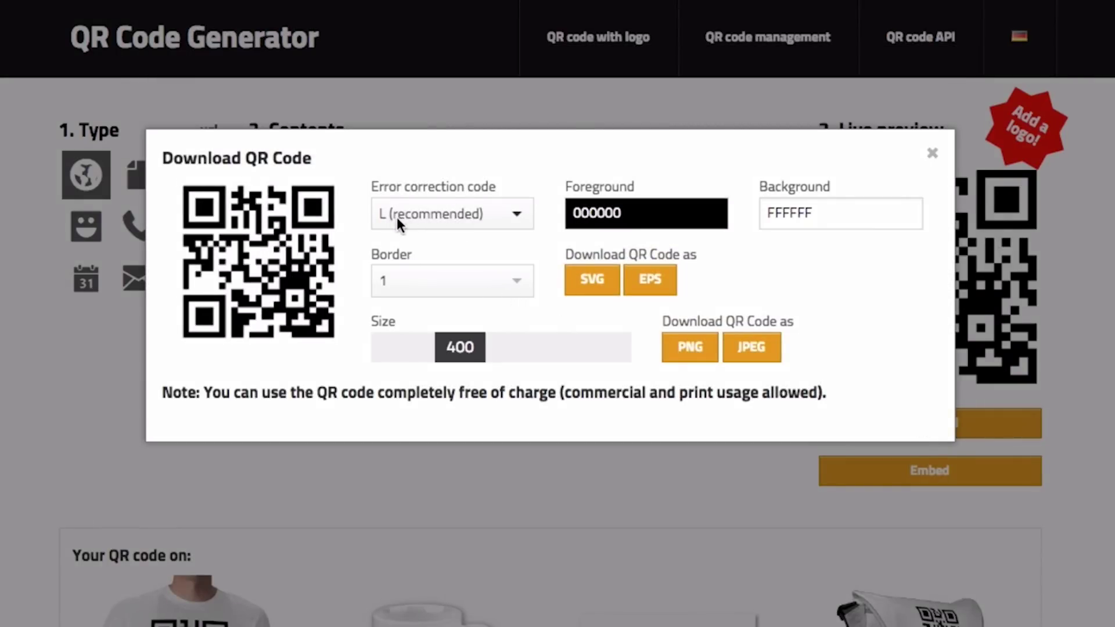
{"action": "left_click", "coordinate": [430, 212]}
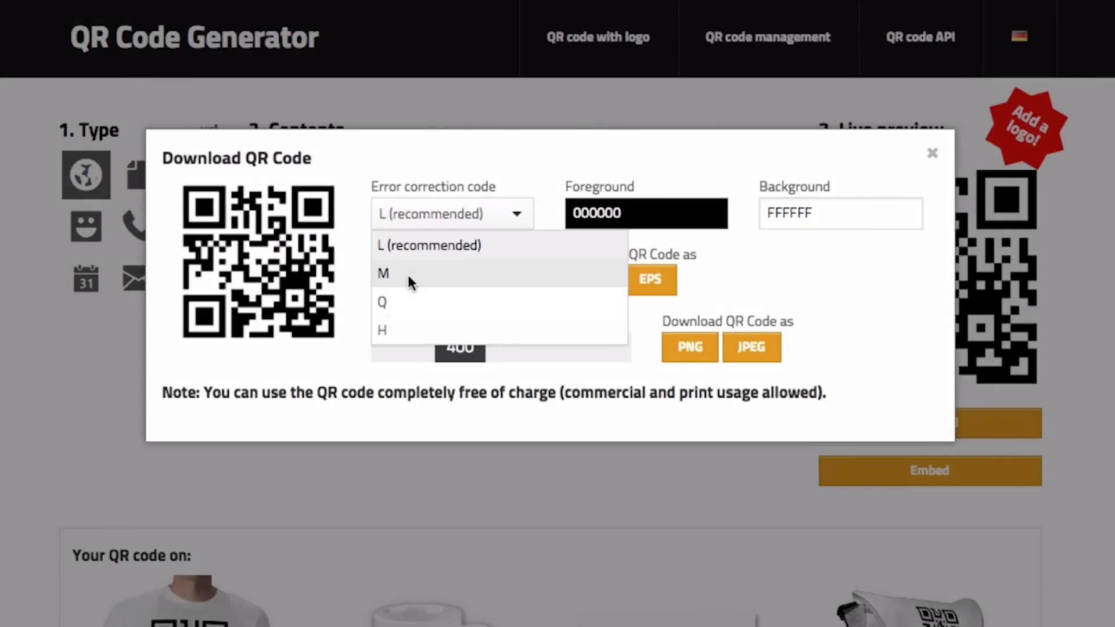
{"action": "left_click", "coordinate": [408, 274]}
{"action": "left_click", "coordinate": [446, 214]}
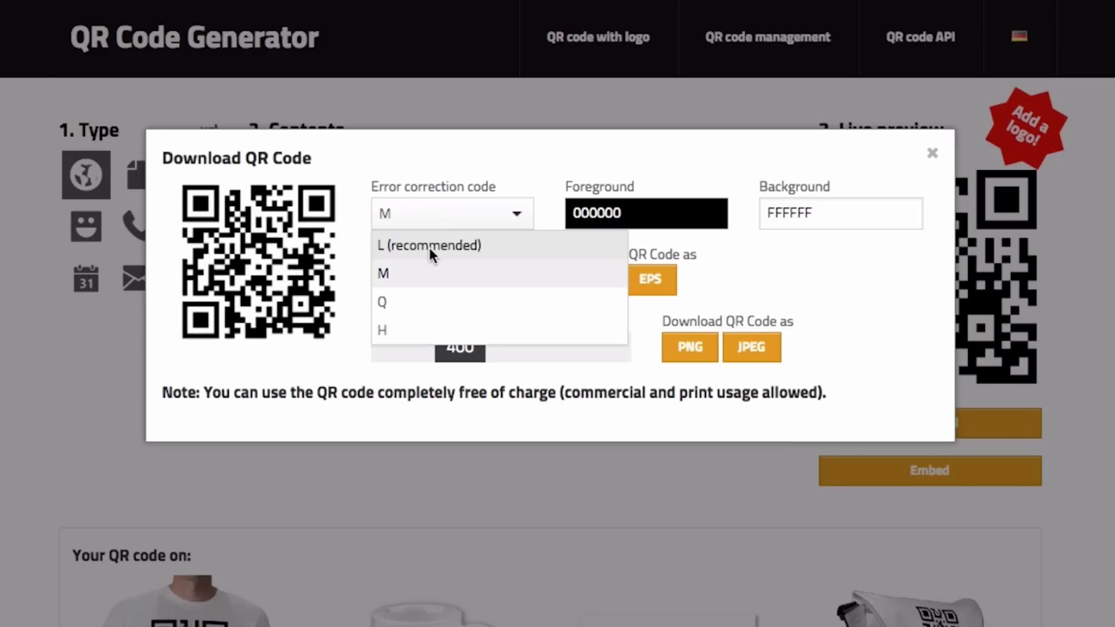
{"action": "left_click", "coordinate": [433, 248]}
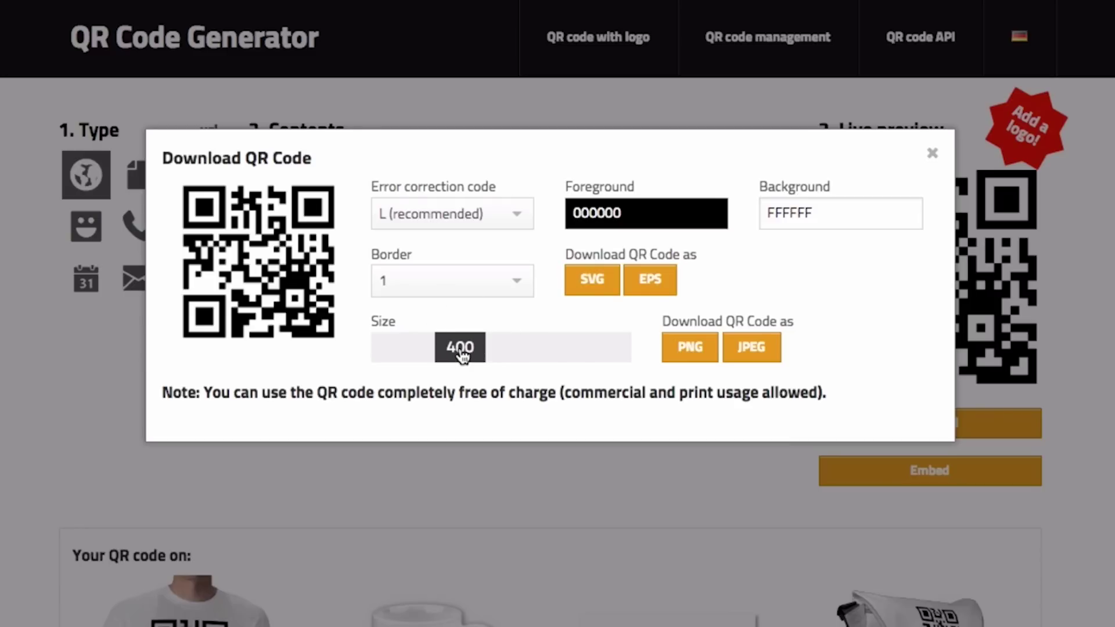
Step: Drag the download Size slider to its maximum of 1000
{"action": "mouse_move", "coordinate": [465, 348]}
{"action": "left_mouse_down"}
{"action": "mouse_move", "coordinate": [532, 348]}
{"action": "mouse_move", "coordinate": [618, 372]}
{"action": "left_mouse_up"}
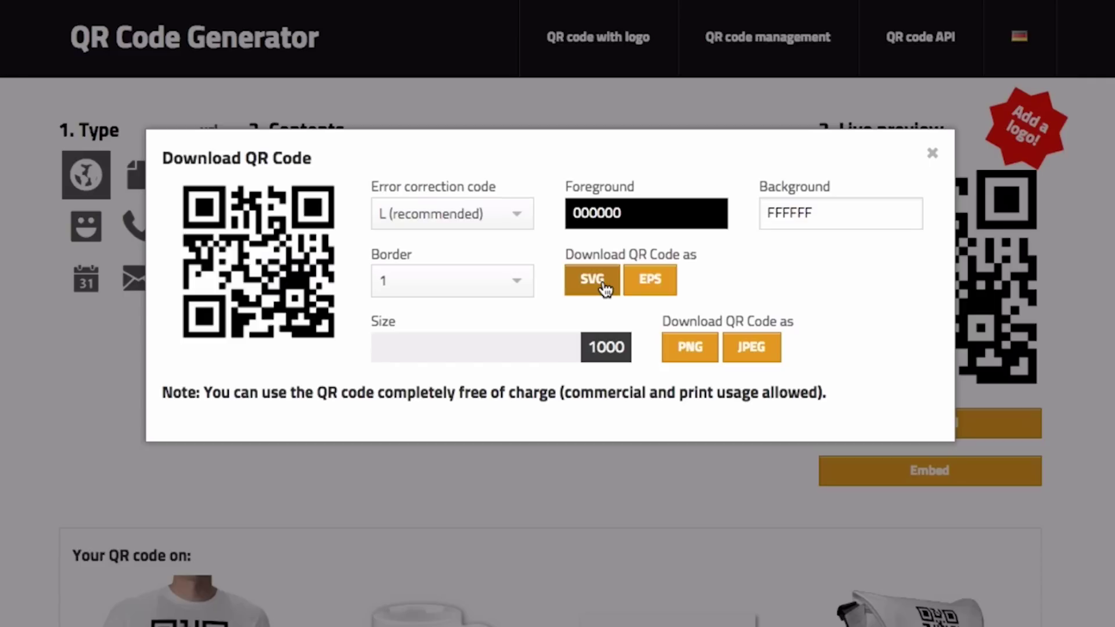
Step: Download the QR code as a PNG image, saved as qrcode (2).png
{"action": "left_click", "coordinate": [688, 348]}
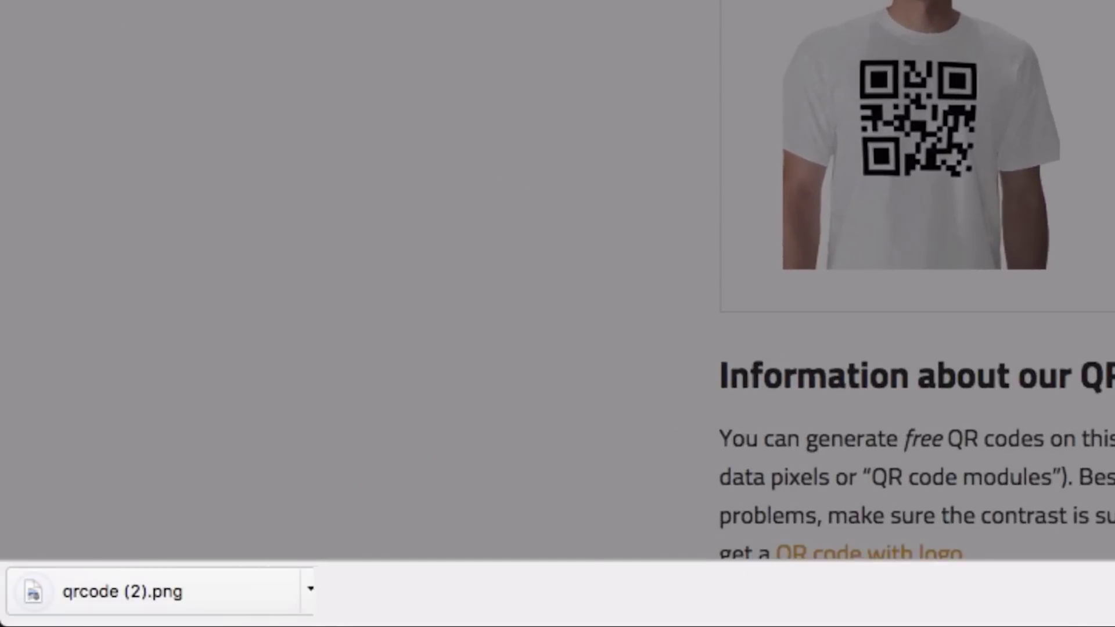